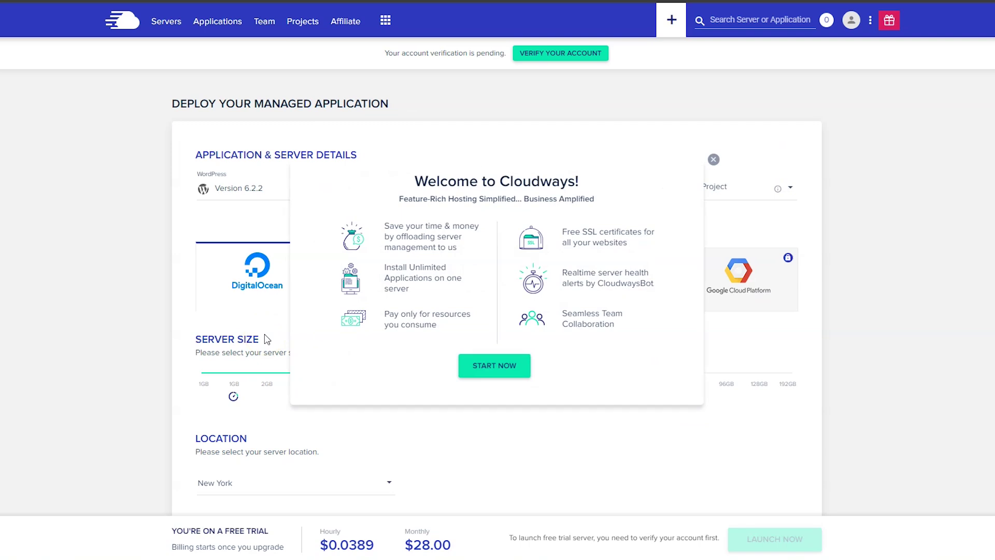
- Dismiss the welcome message, start account verification, then open the deploy form from My Servers' Launch Now
click(714, 160)
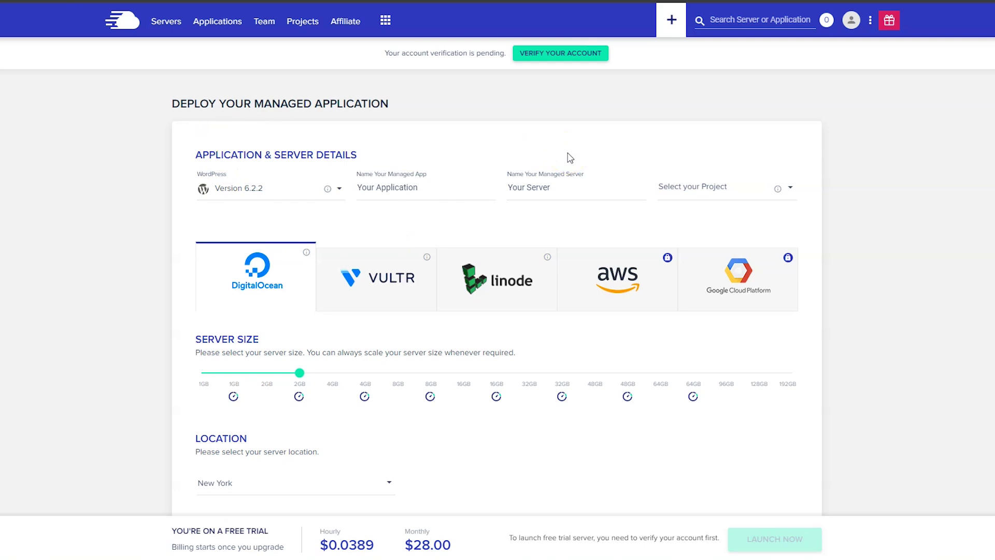
click(549, 57)
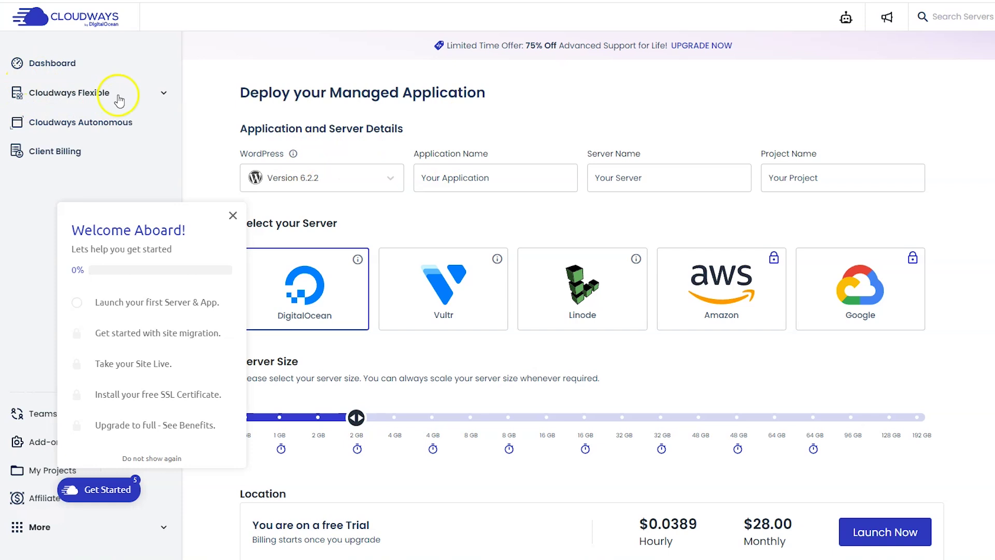
click(115, 98)
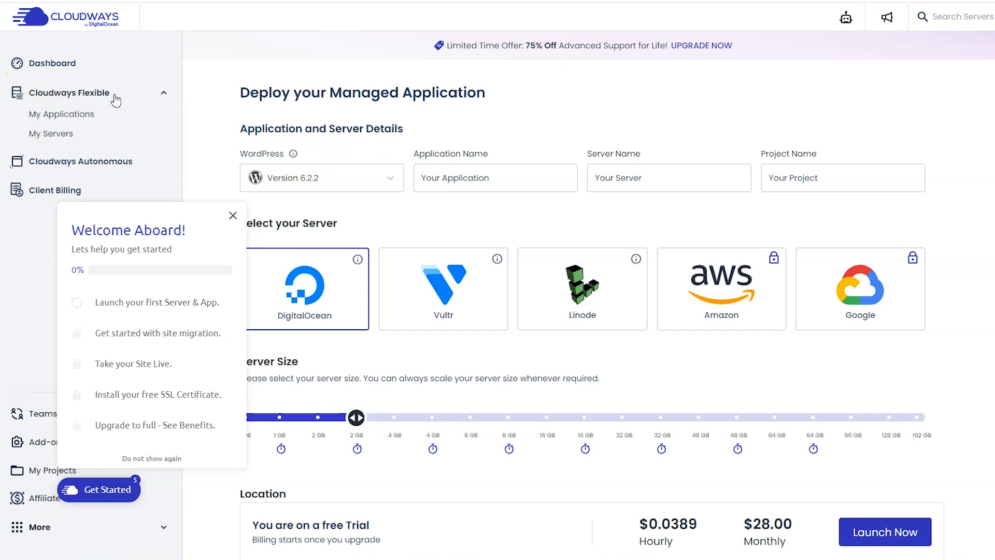
click(64, 136)
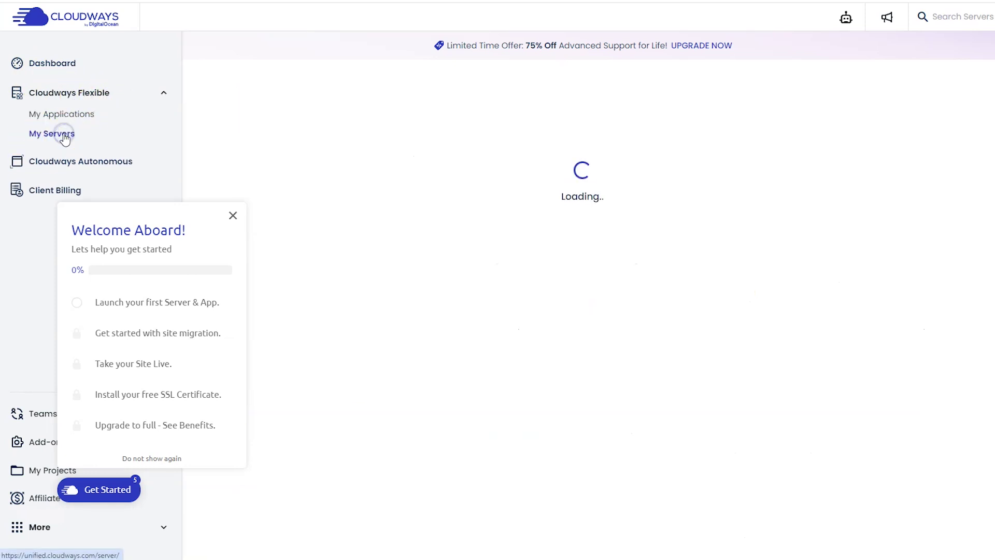
click(594, 398)
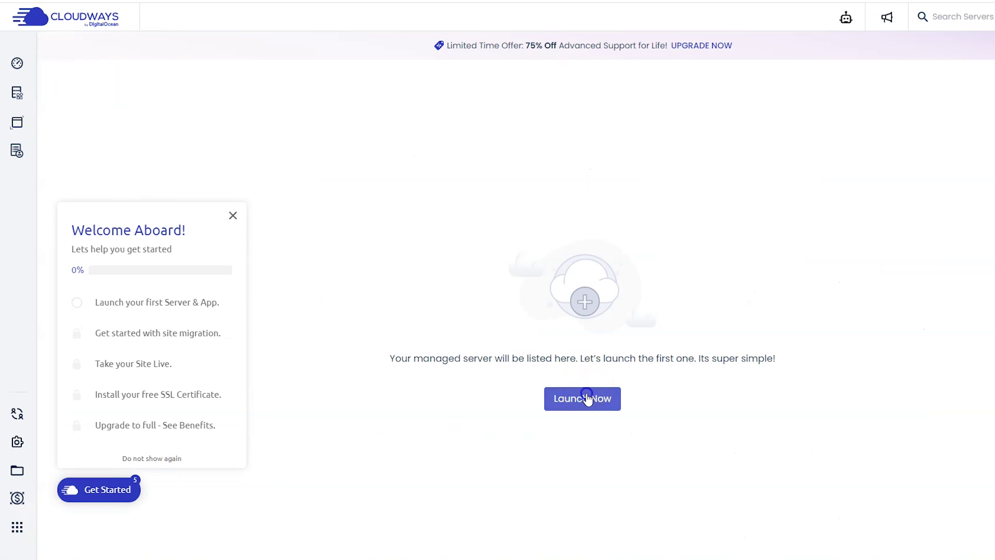
- Close the checklist; enter project 'Ventus Design Studio', server 'Websites', application 'Testing WordPress'
click(235, 215)
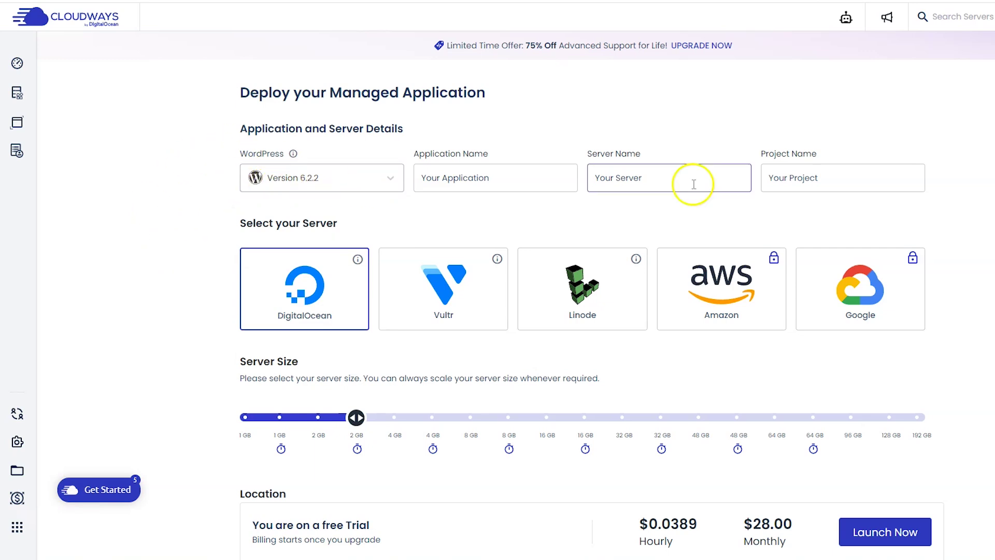
triple_click(792, 185)
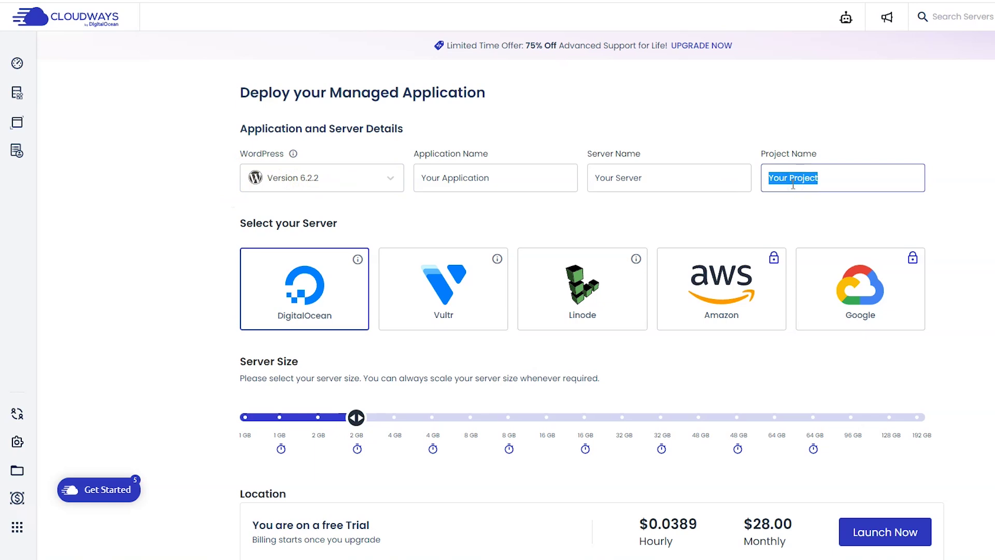
text(Ventus Design Studio)
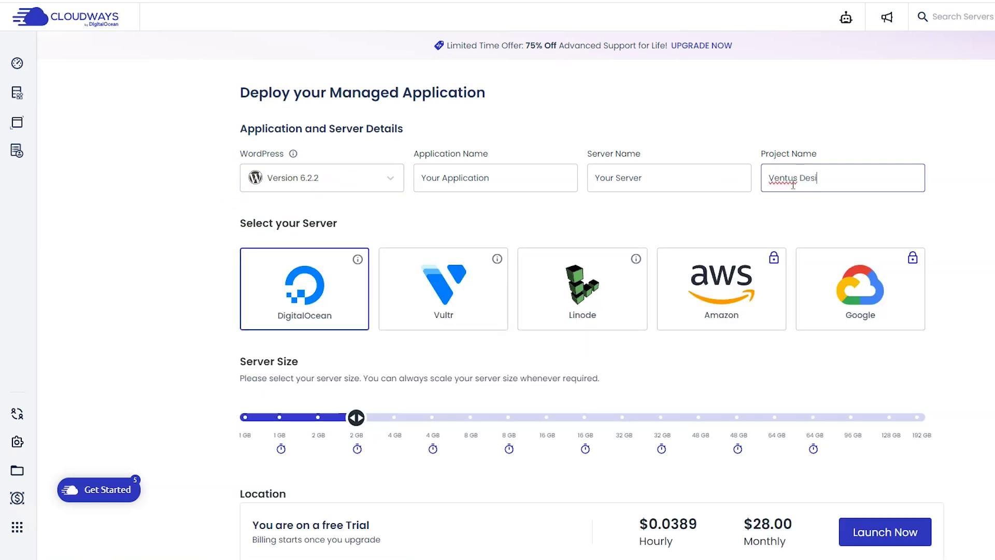
triple_click(701, 178)
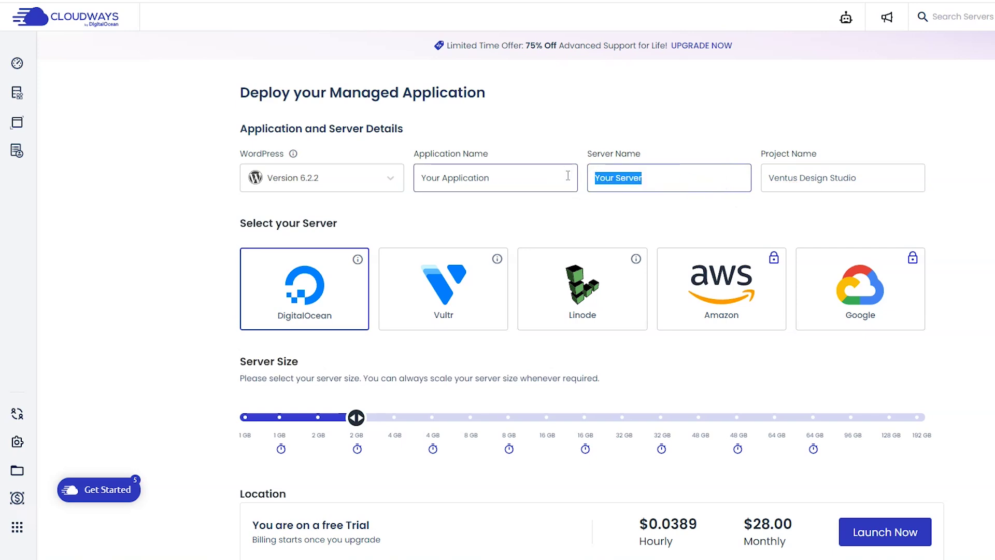
text(Websites)
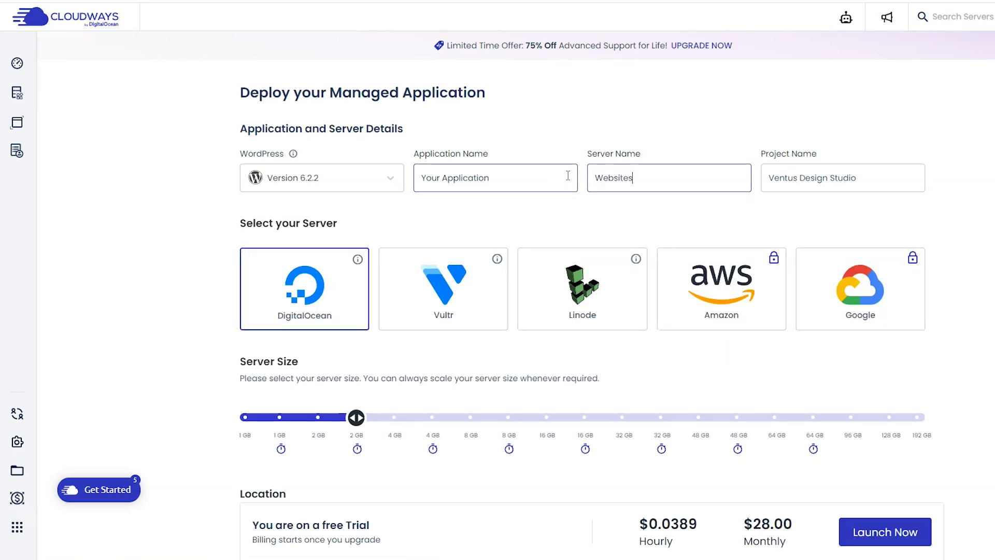
drag(508, 177, 417, 178)
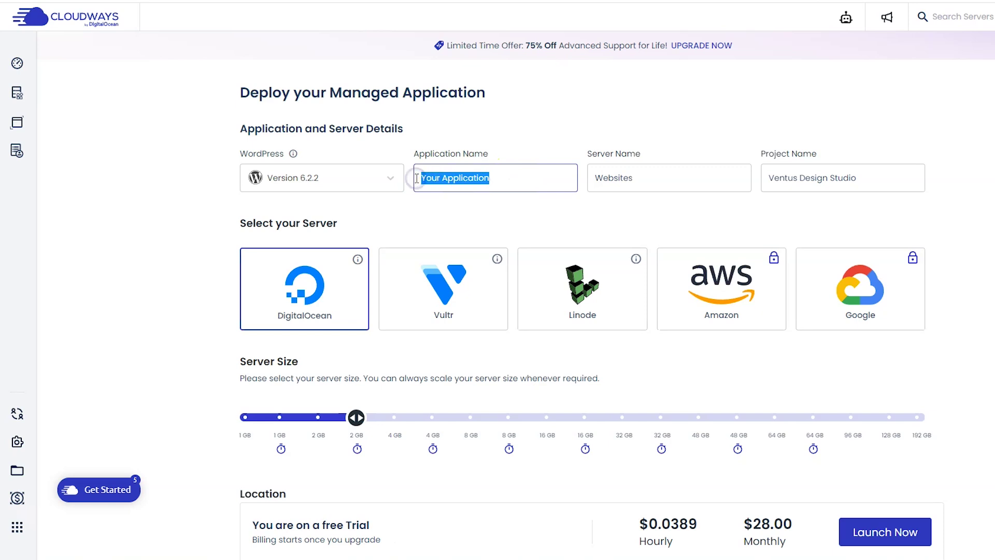
text(Testing)
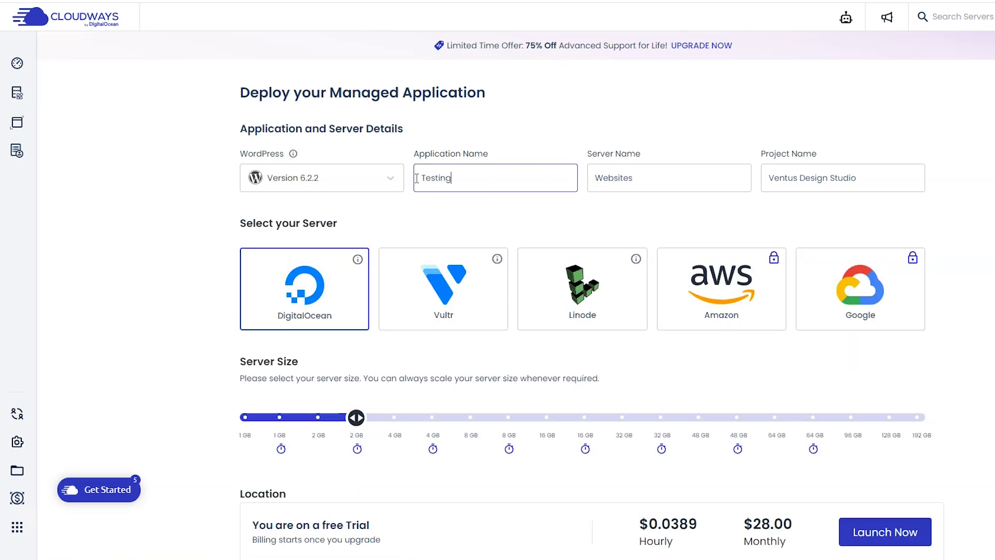
text( WordPress)
- Pick the 1 GB premium server size, keep New York as location, and launch the server
scroll(221, 252, down, 2)
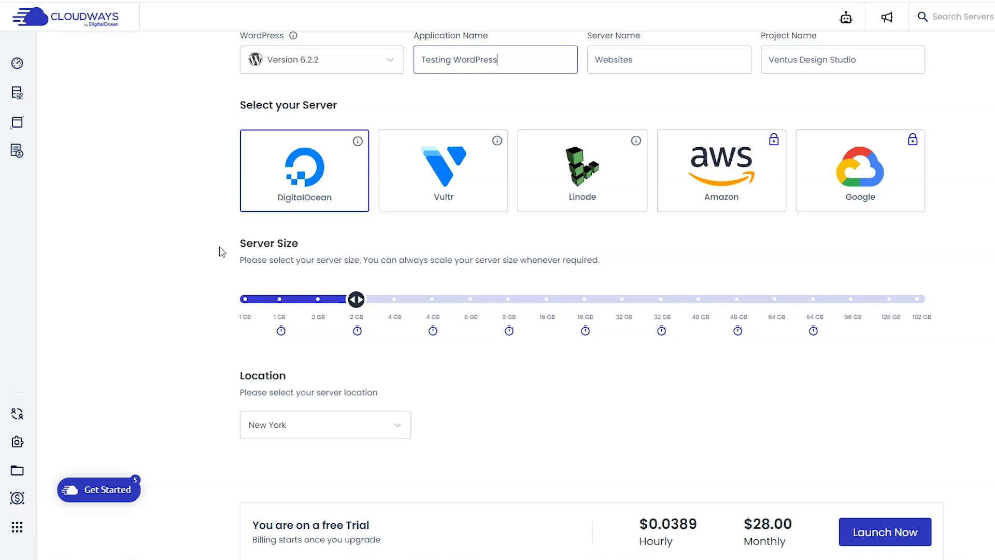
mouse_move(284, 332)
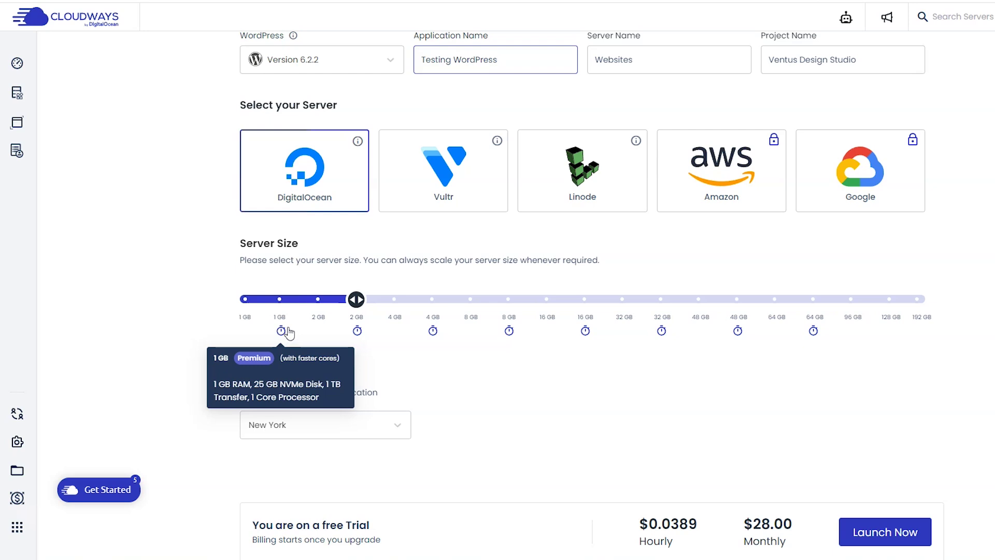
drag(356, 299, 280, 299)
click(280, 331)
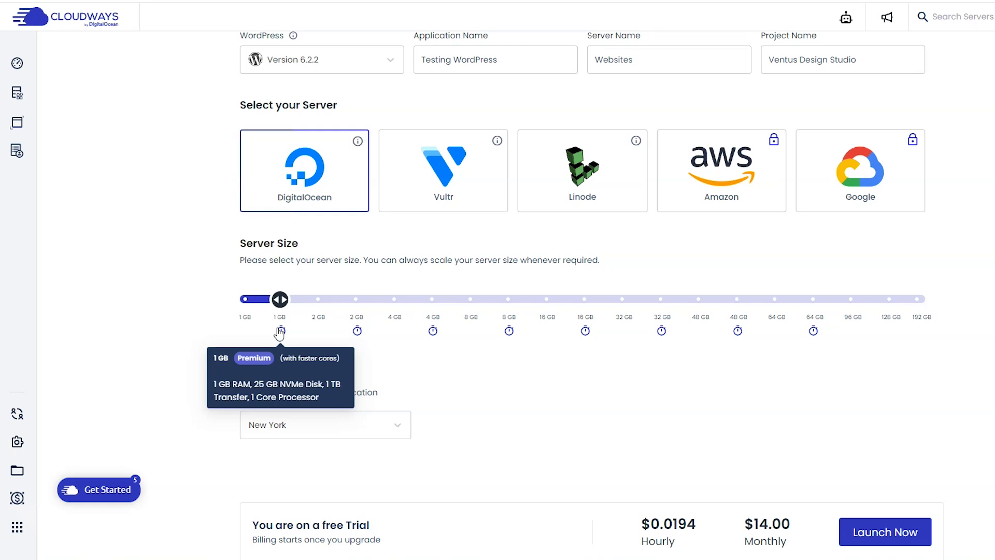
click(275, 435)
scroll(316, 385, down, 1)
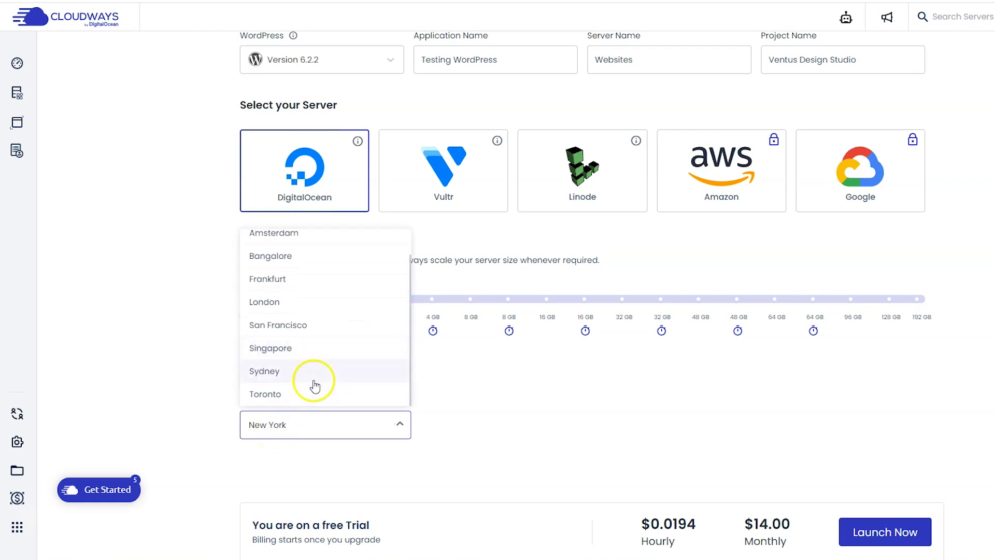
scroll(321, 386, up, 1)
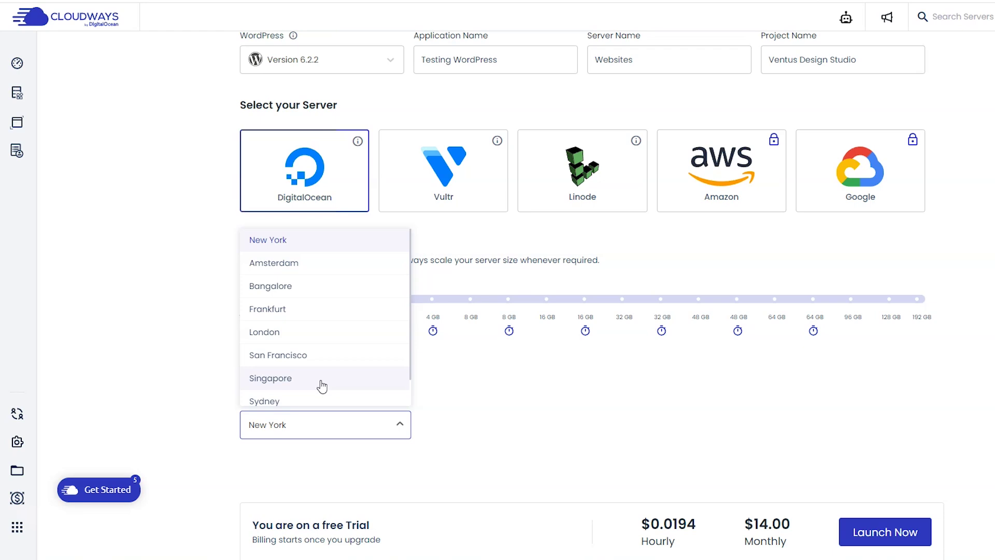
click(280, 240)
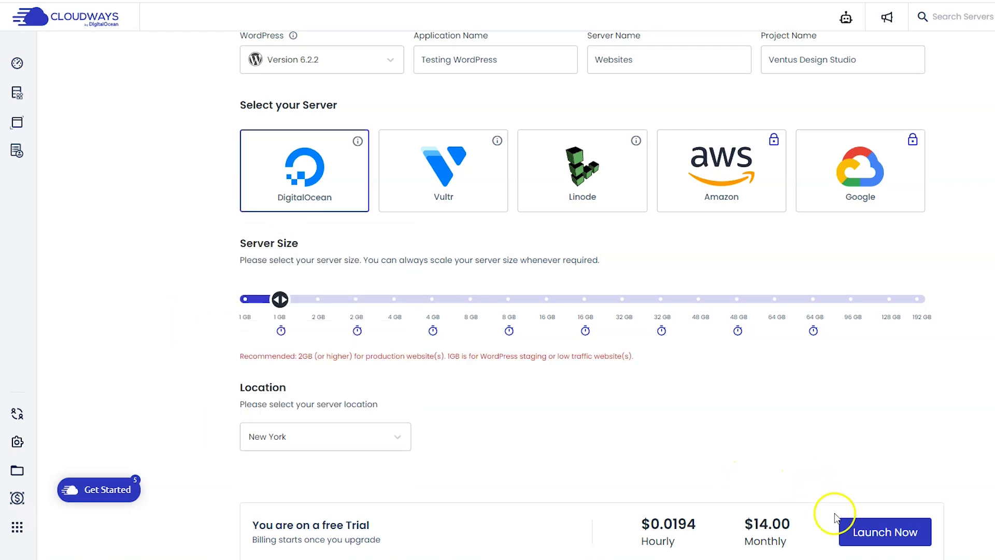
click(856, 530)
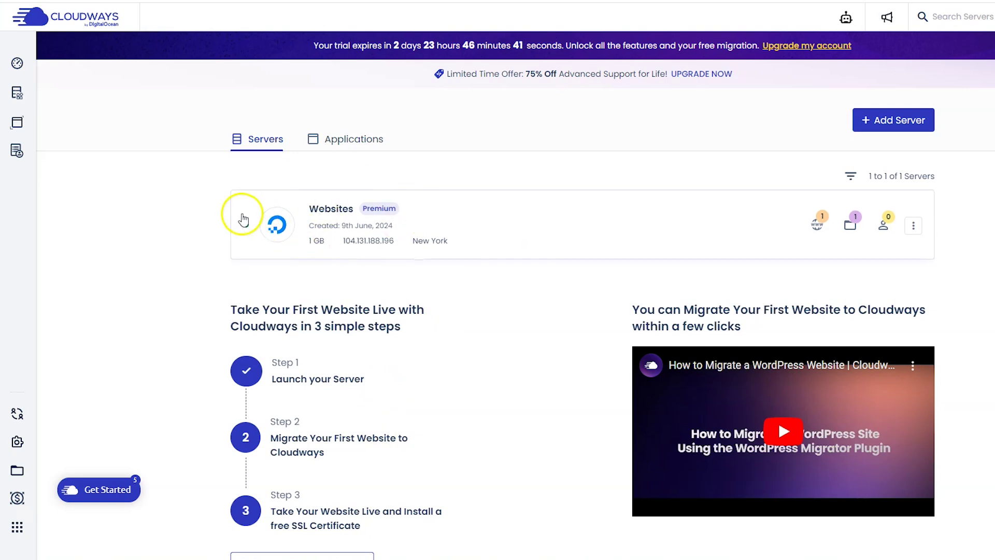
- Open Testing WordPress from the Websites server's applications list to reach its Access Details
click(817, 229)
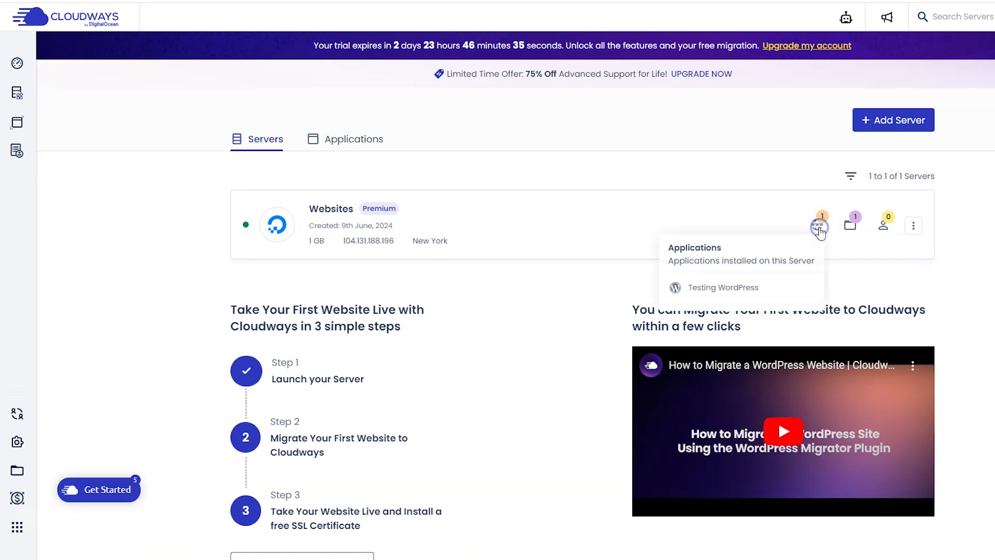
click(724, 288)
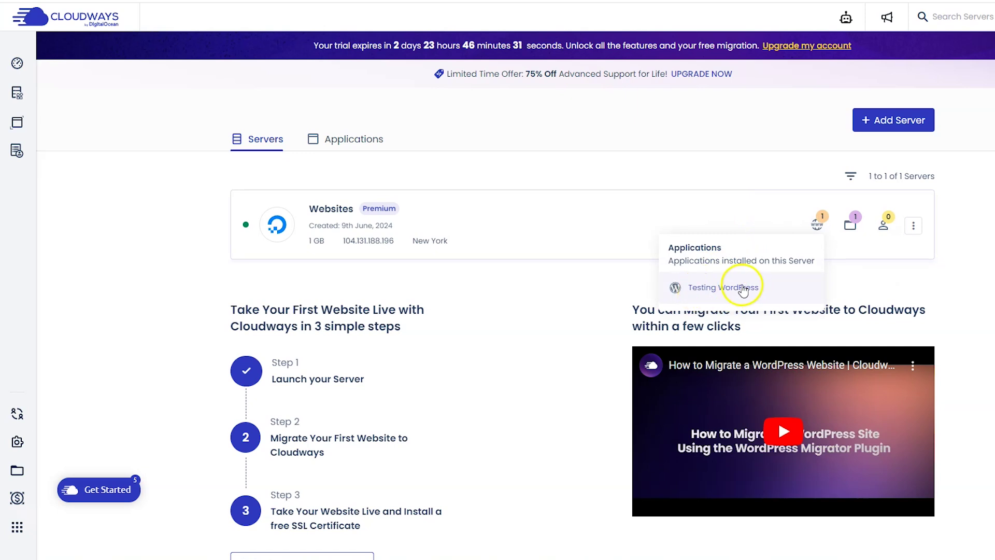
click(731, 290)
click(278, 152)
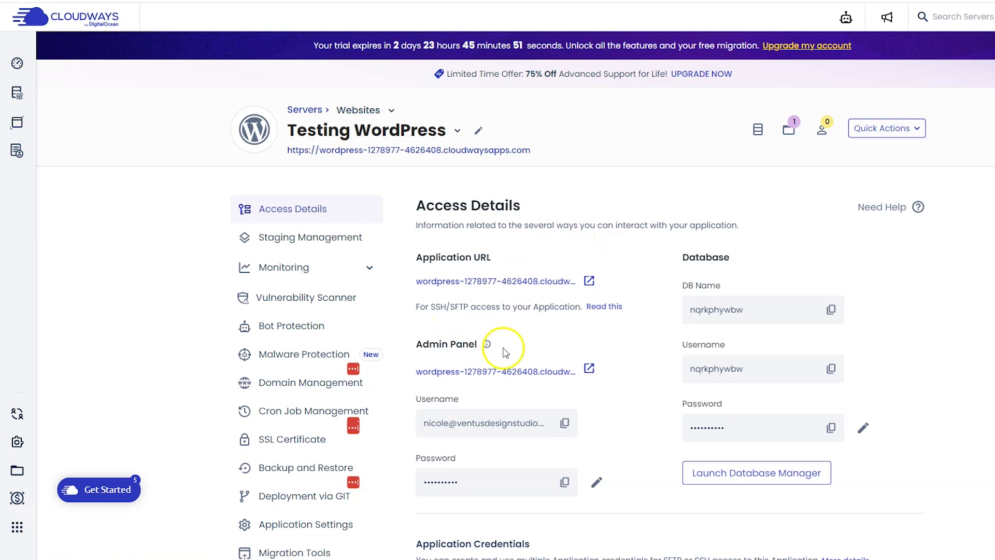
- Open the WordPress admin login and paste in the admin username and password from Access Details
click(590, 369)
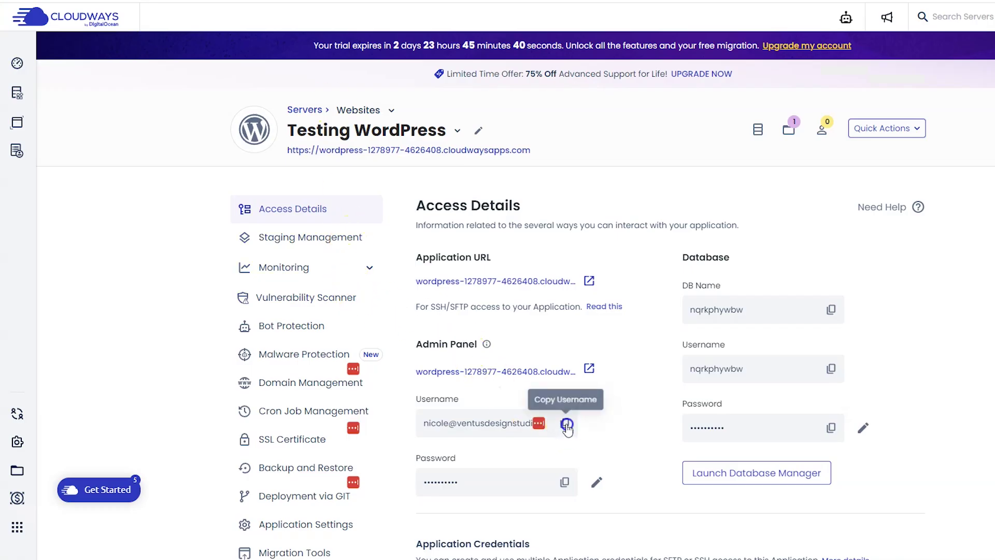
click(564, 423)
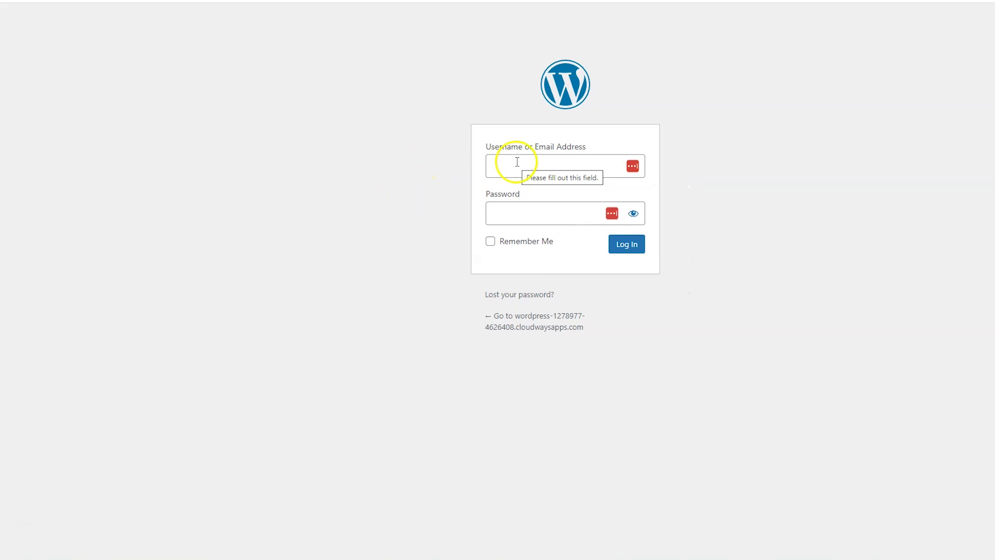
key(ctrl+v)
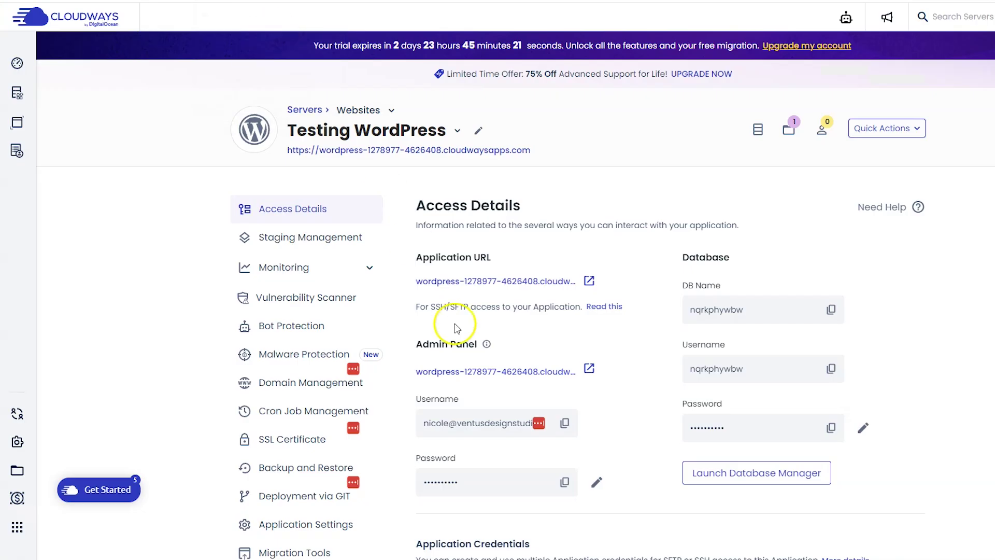
click(566, 483)
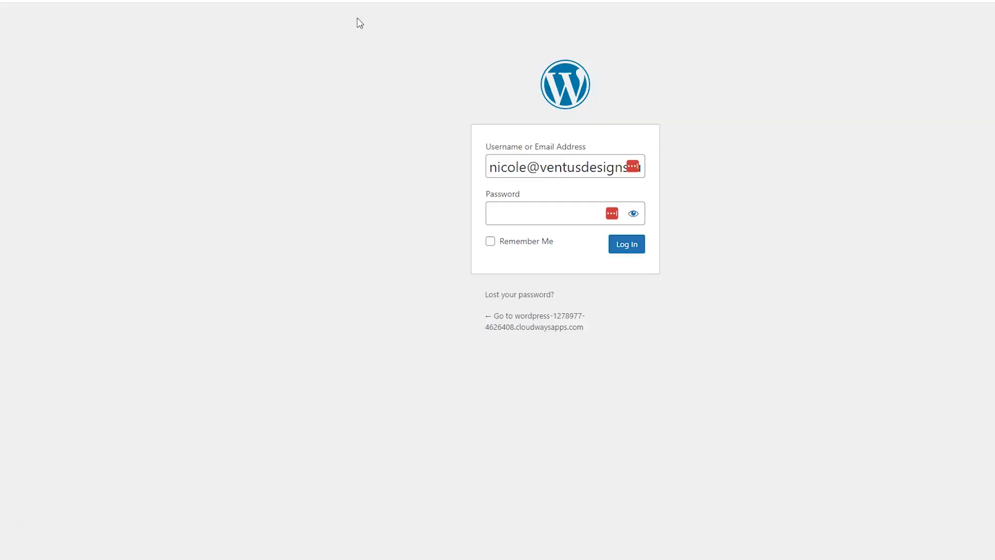
click(506, 214)
key(ctrl+v)
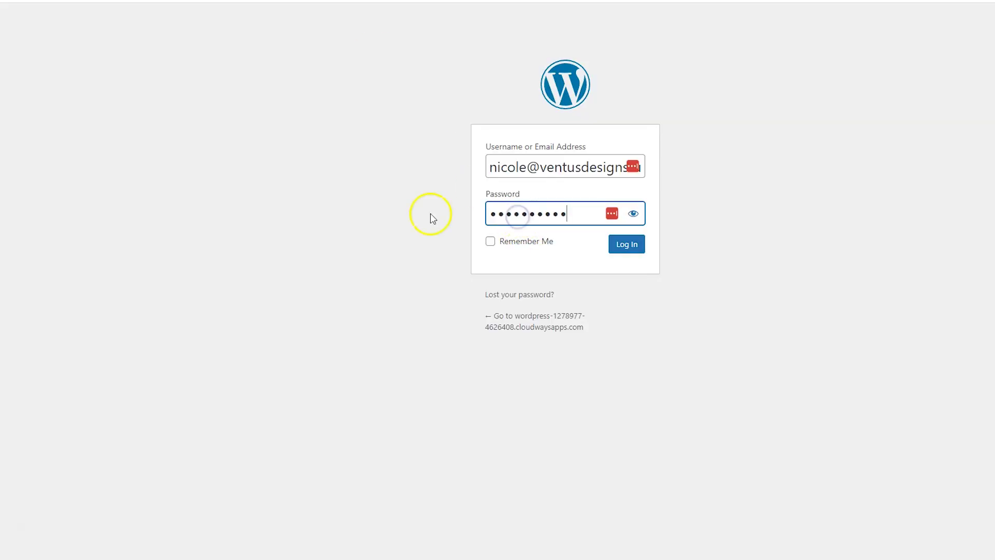
- Log in to the WordPress dashboard and choose Visit Site from the admin bar's site menu
click(636, 246)
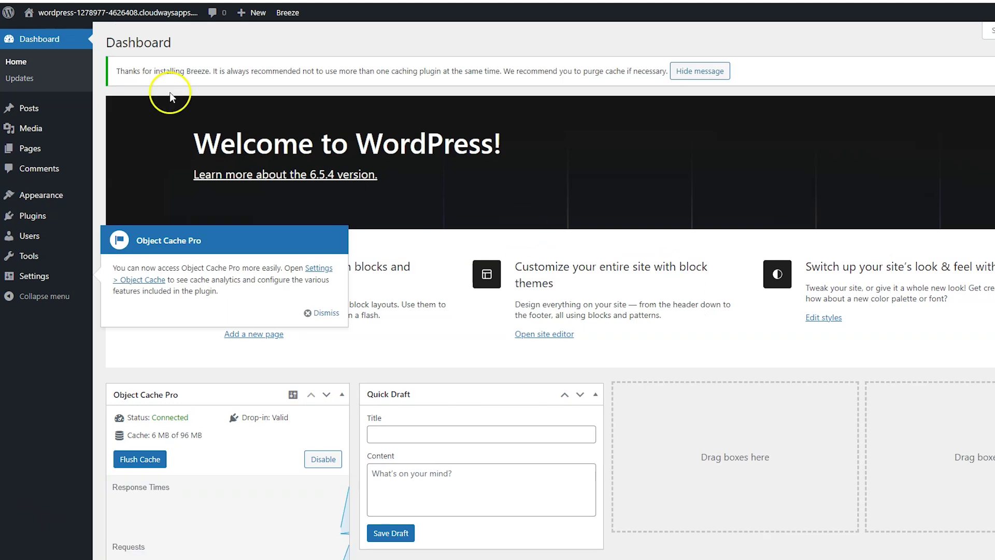
mouse_move(41, 12)
click(59, 34)
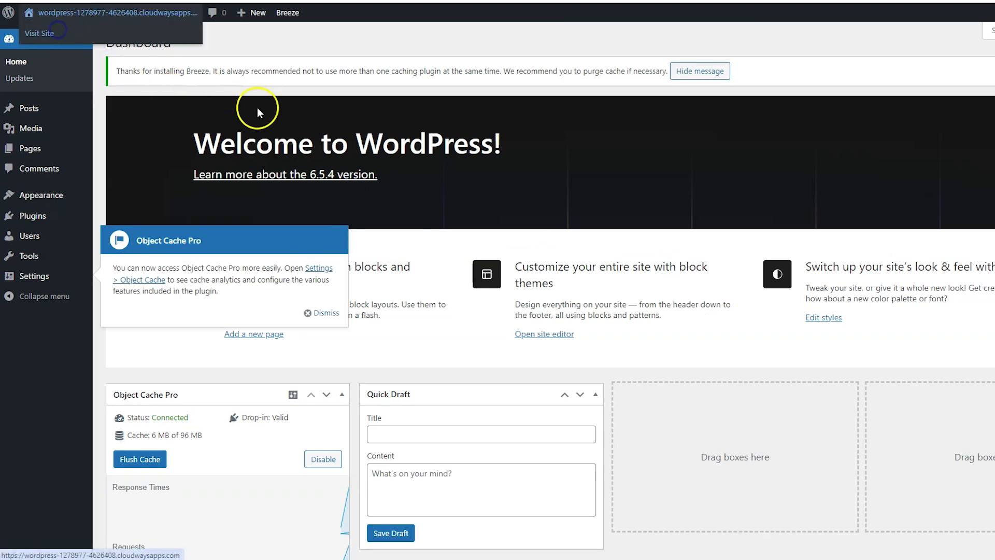
mouse_move(107, 23)
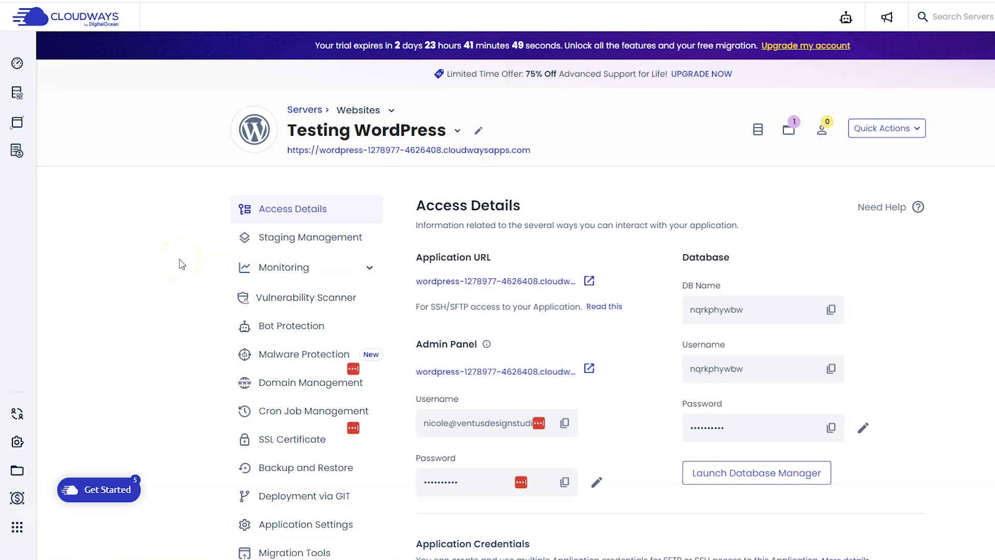
- Copy the Public IP shown under Application Credentials
scroll(180, 263, down, 6)
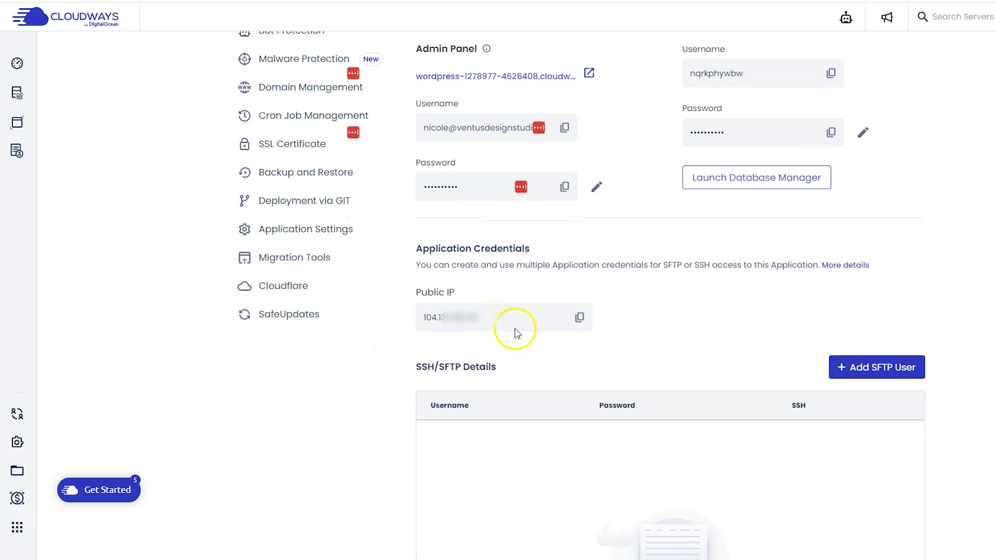
click(580, 317)
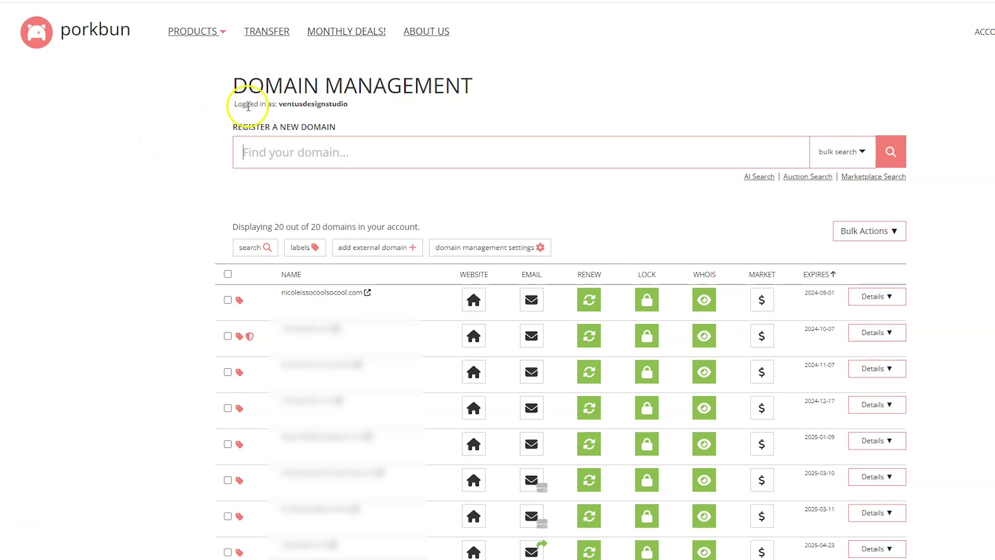
- Add a root-host A record for nicoleissocoolsocool.com pointing to the Cloudways public IP
click(287, 306)
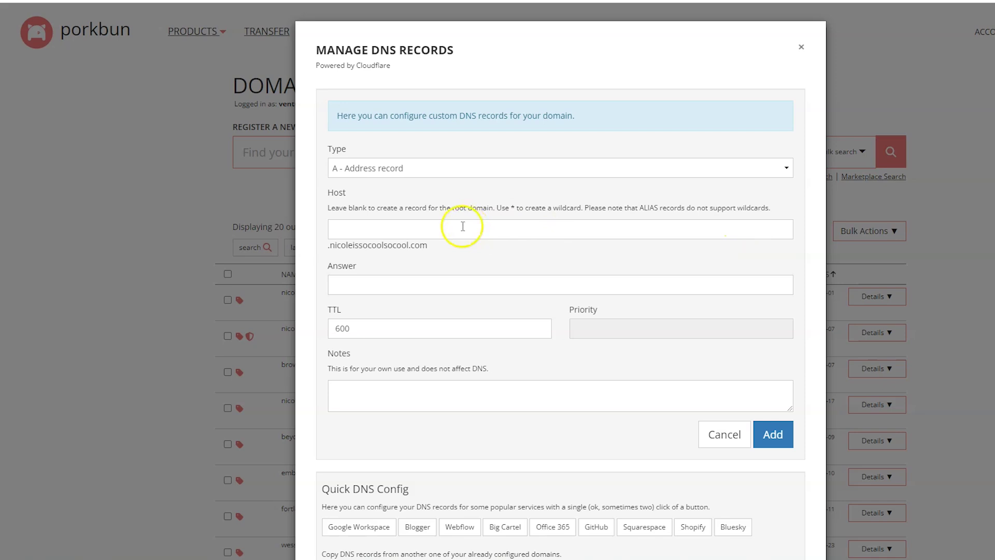
click(344, 226)
text(@)
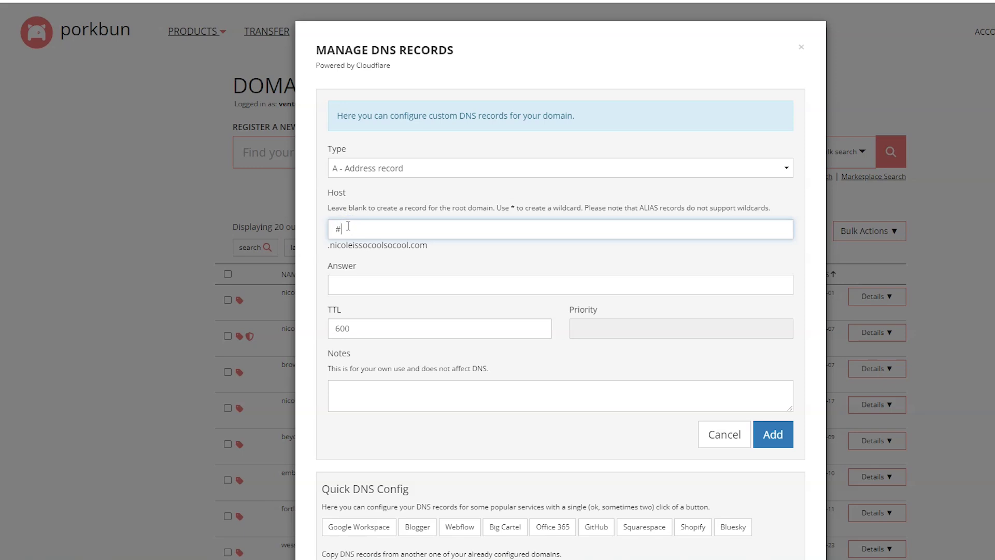
key(BackSpace)
text(@)
key(BackSpace)
click(368, 260)
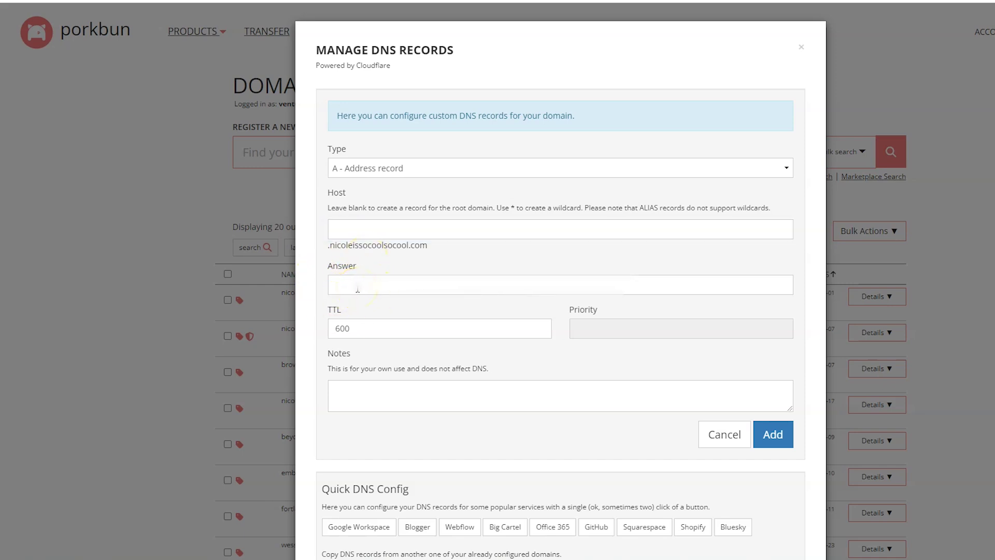
click(773, 434)
- Add a 'www' A record with the pasted public IP, then close the DNS dialog
click(503, 238)
text(www)
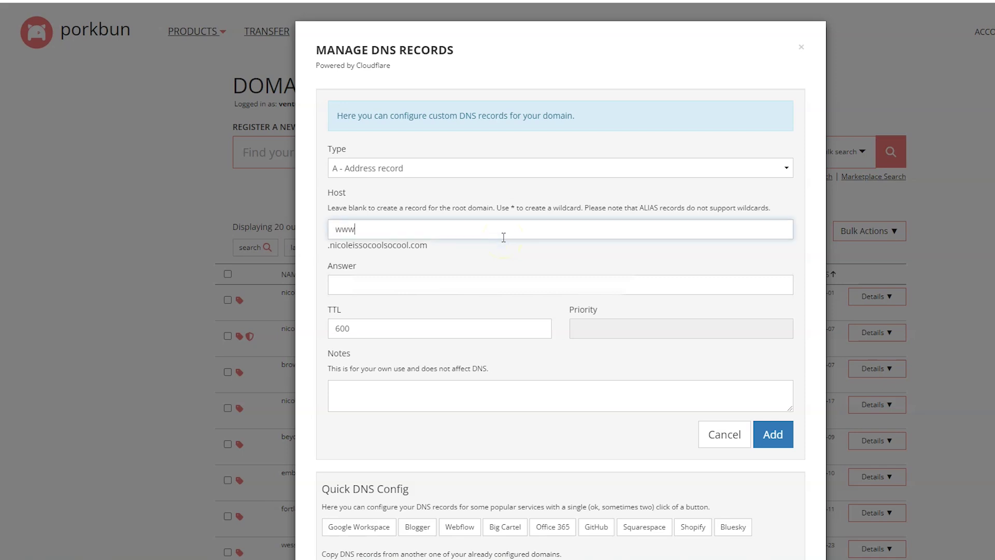
click(490, 277)
key(ctrl+v)
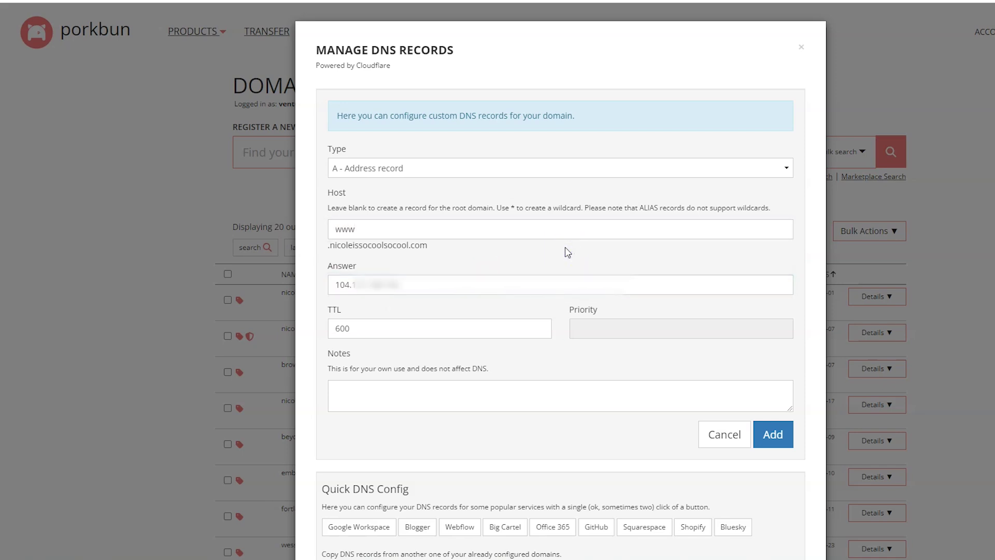
click(782, 443)
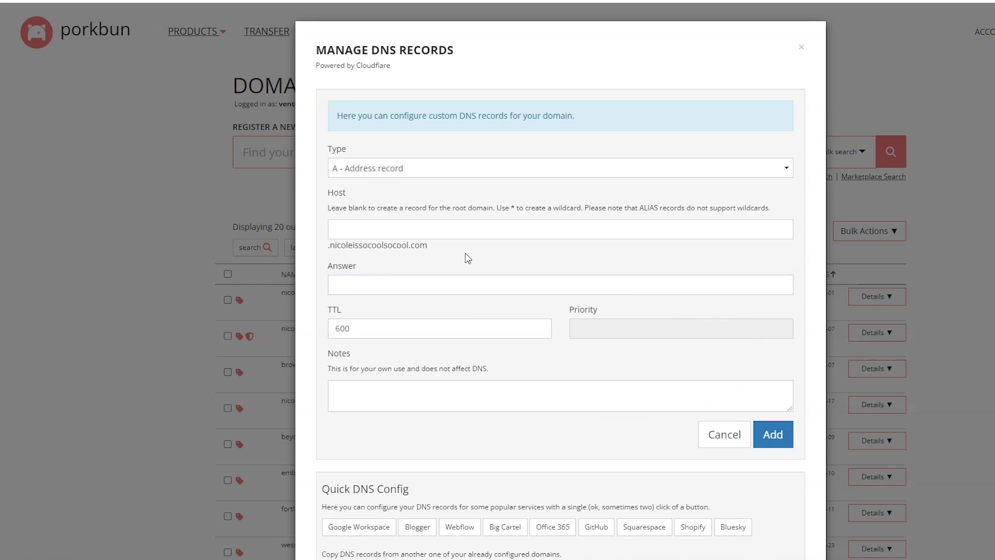
click(667, 314)
click(433, 34)
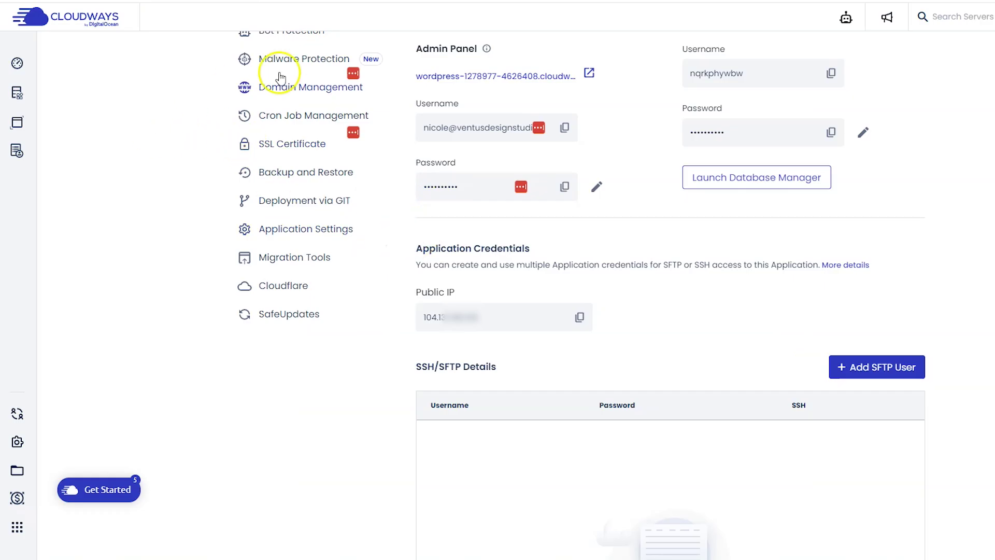
- In Domain Management, add nicoleissocoolsocool.com to the Testing WordPress app
click(296, 89)
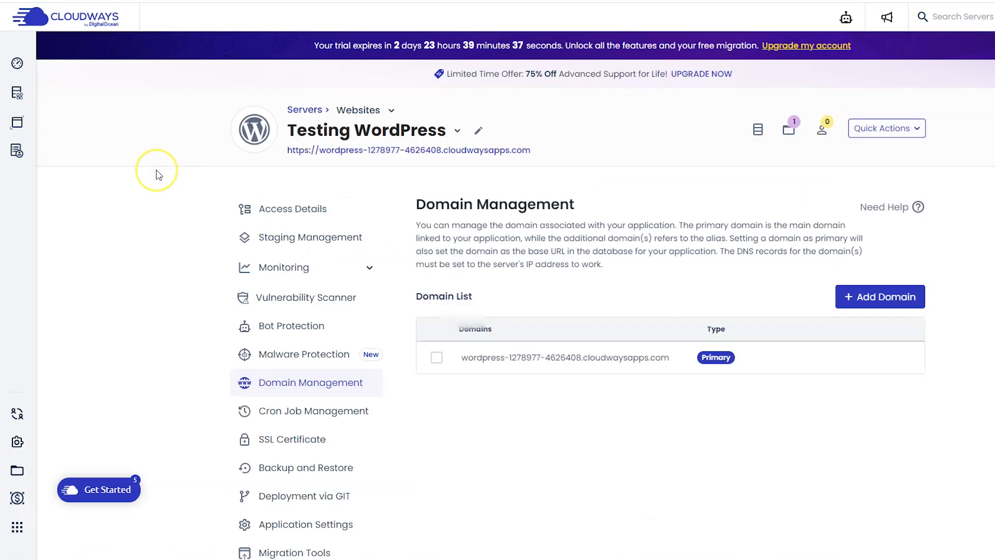
click(864, 293)
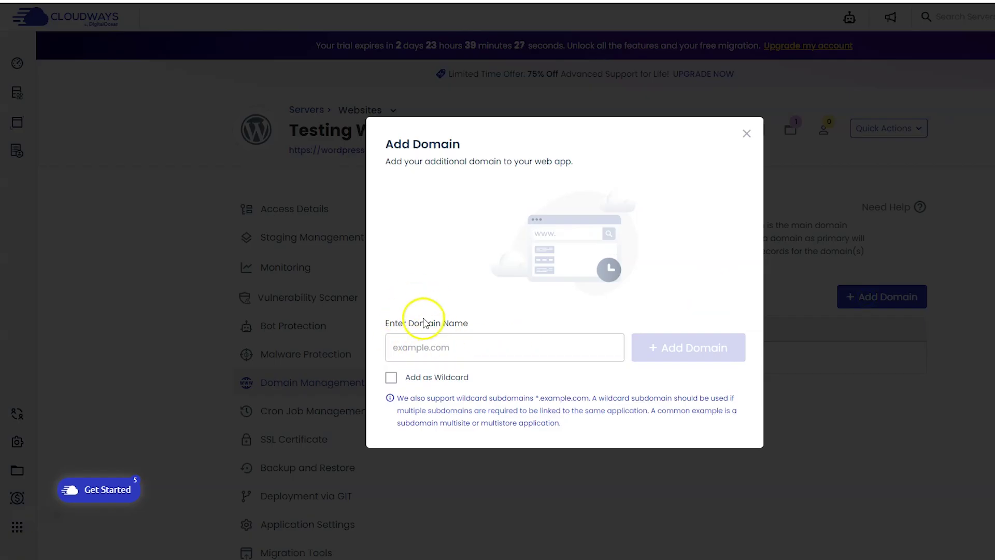
click(422, 342)
key(ctrl+v)
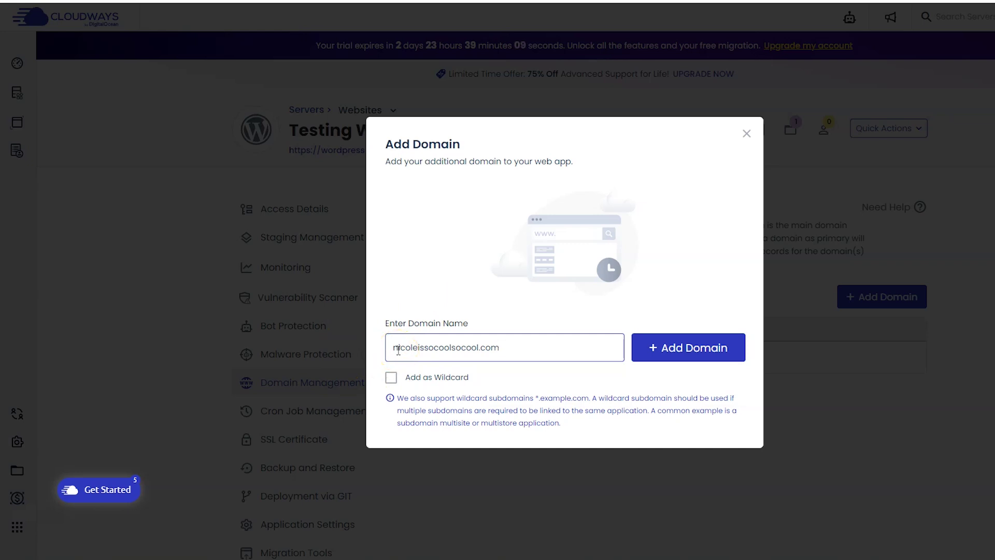
click(678, 351)
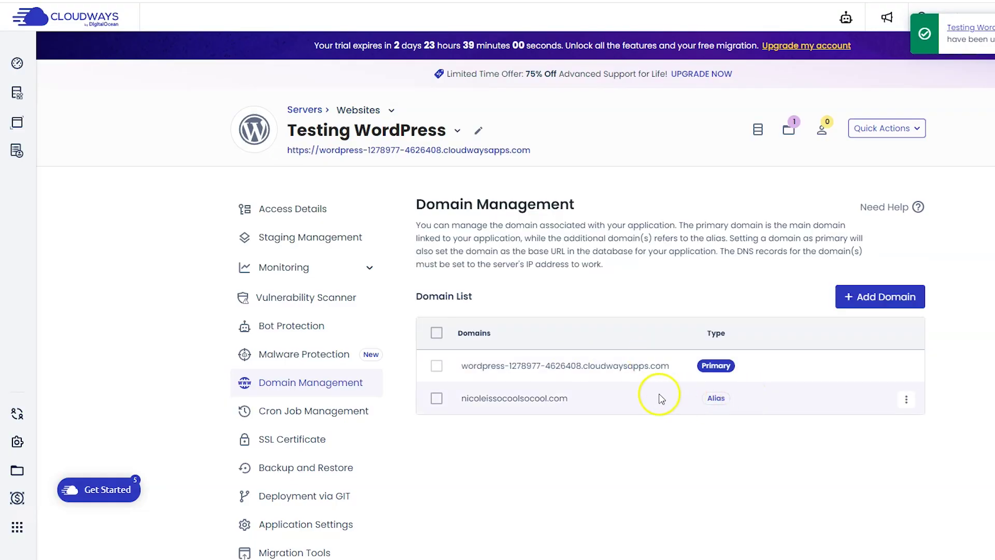
- Choose Make Primary on the nicoleissocoolsocool.com row and confirm with Set as Primary
click(907, 409)
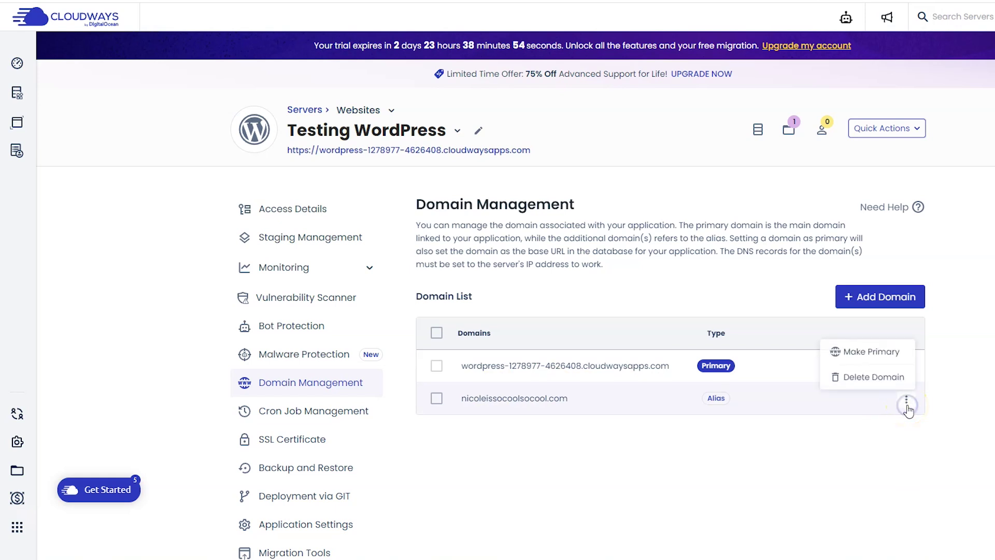
click(861, 358)
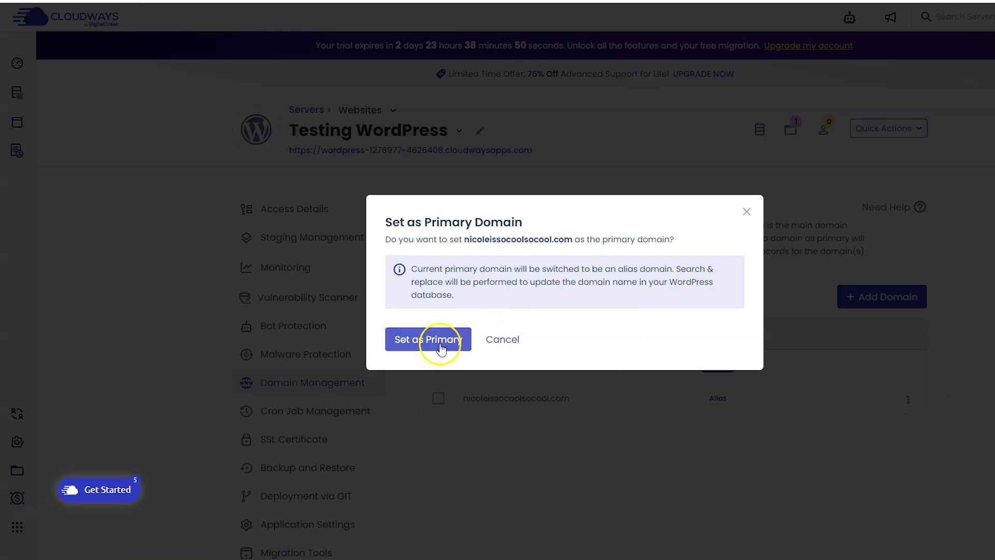
click(441, 345)
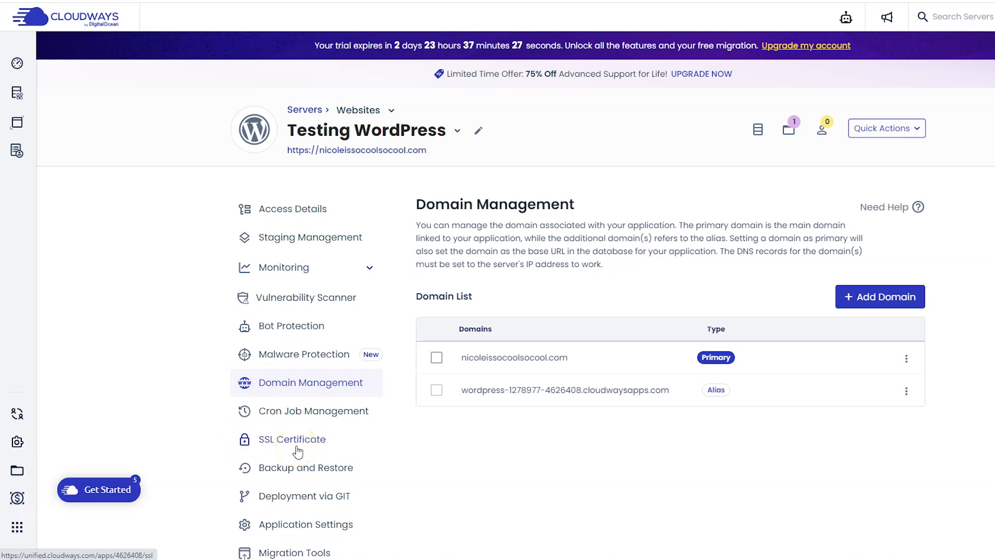
- Install a Let's Encrypt certificate for nicoleissocoolsocool.com, valid to 6 September 2024 with auto renewal
click(297, 450)
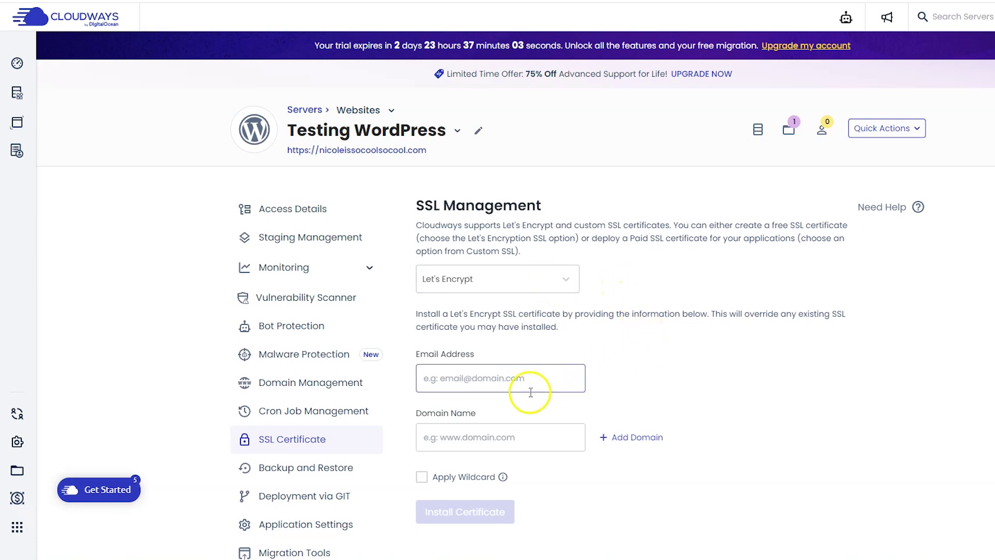
click(548, 447)
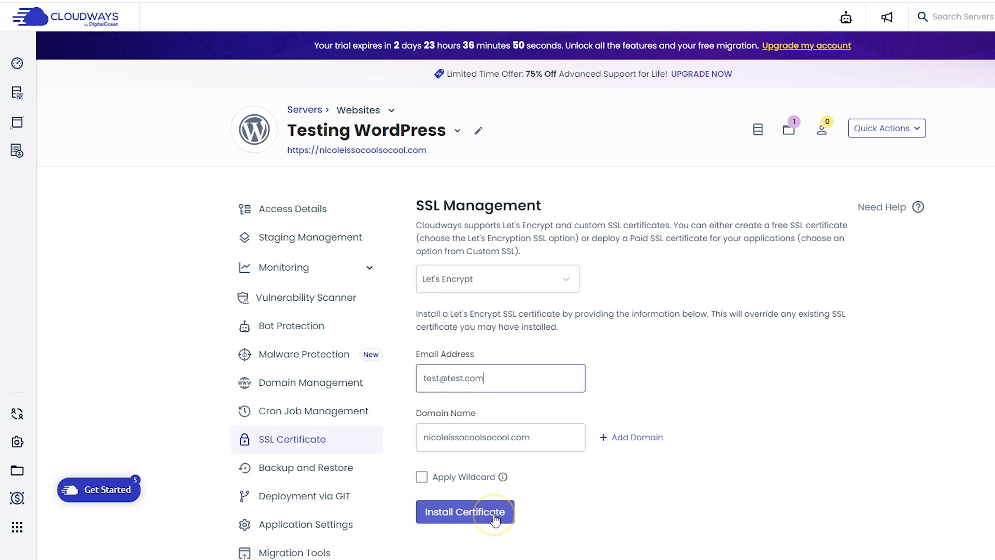
click(495, 516)
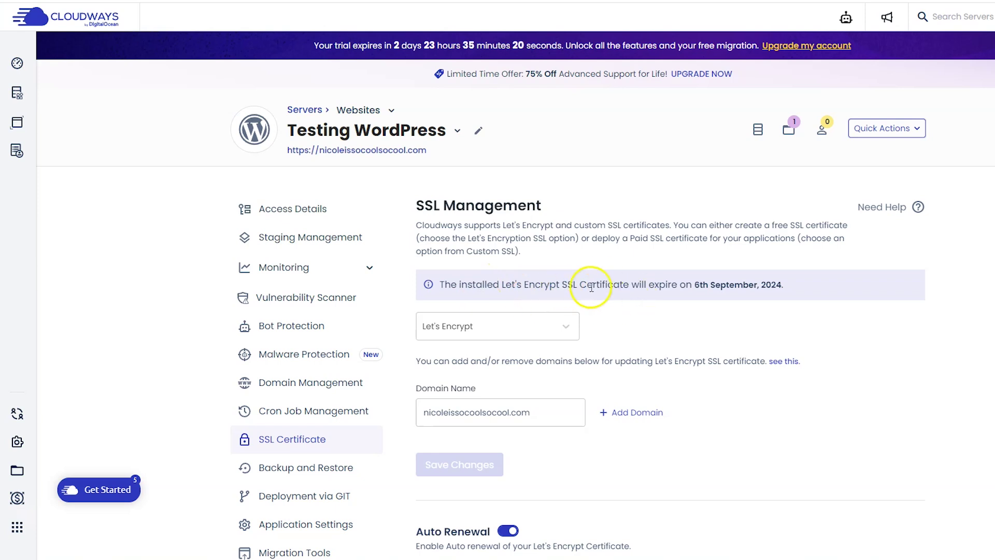
scroll(700, 285, down, 3)
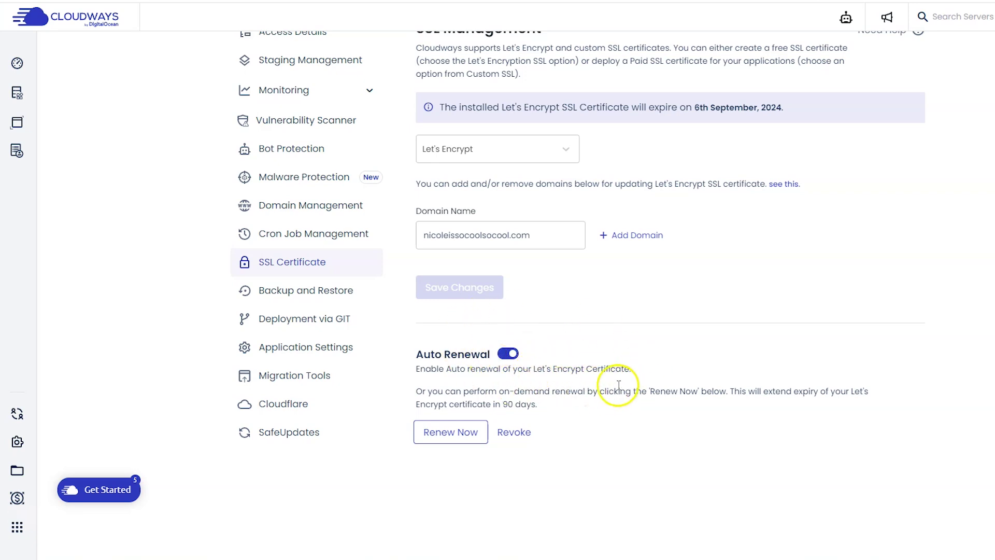
scroll(747, 379, up, 1)
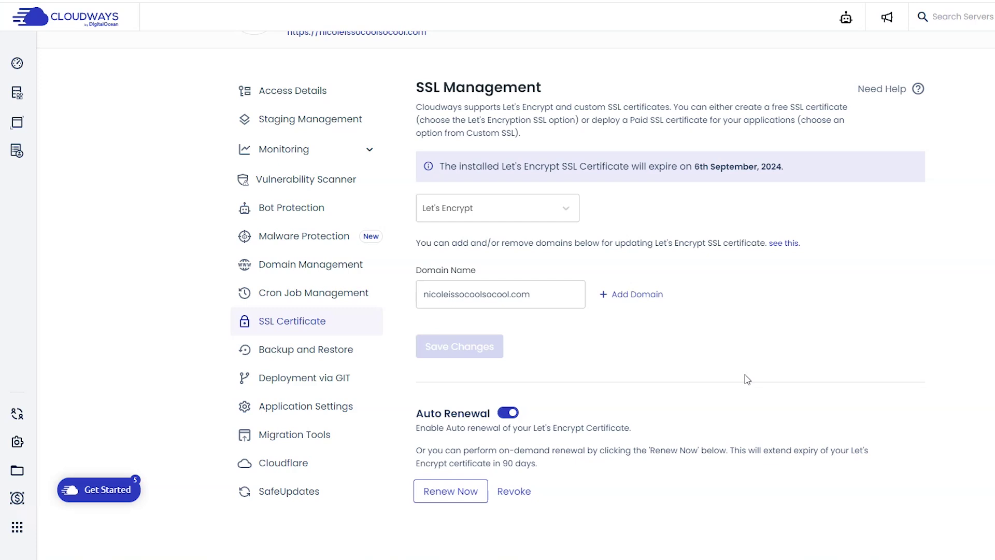
- Verify the Testing app's Application Settings show HTTPS Redirection enabled alongside Varnish
click(342, 413)
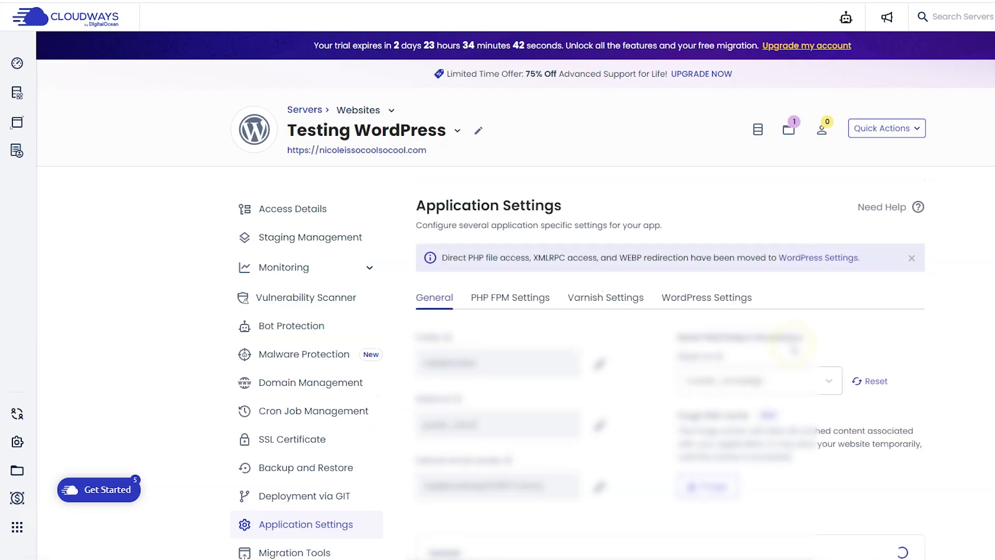
scroll(636, 360, down, 5)
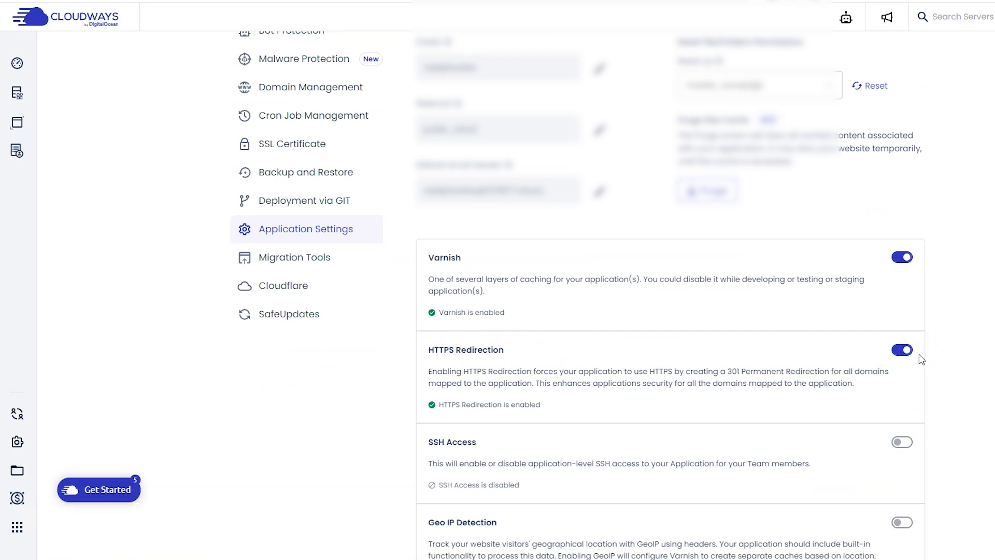
scroll(922, 359, up, 5)
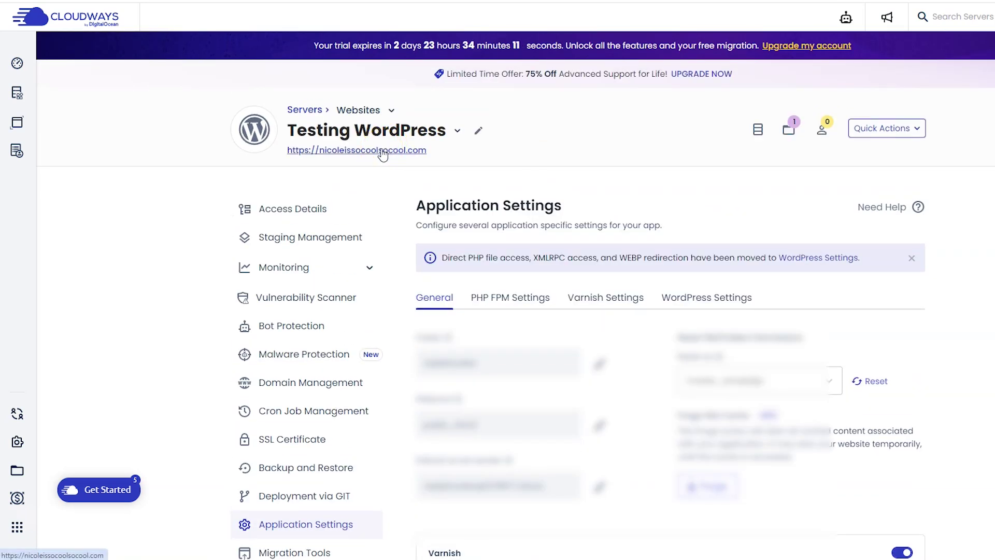
right_click(382, 154)
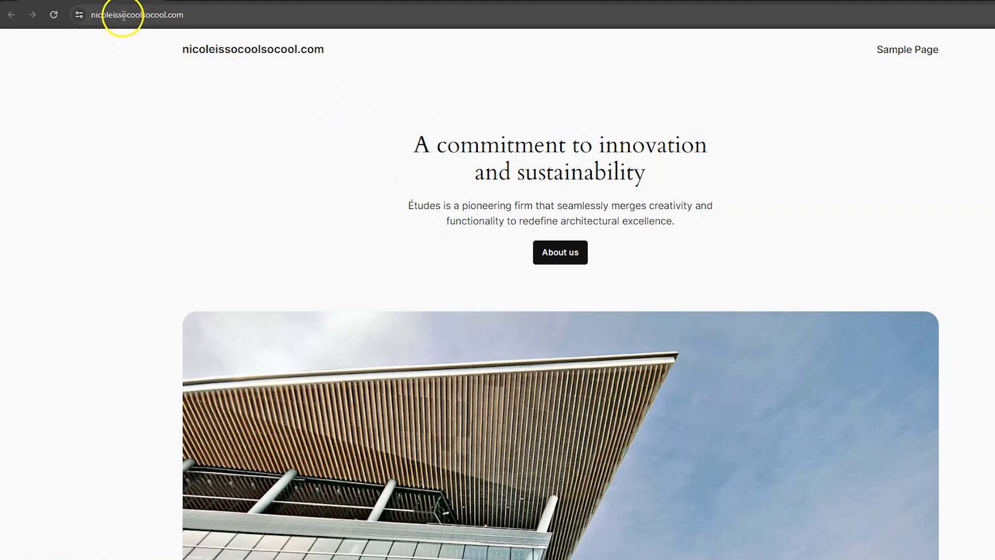
click(200, 14)
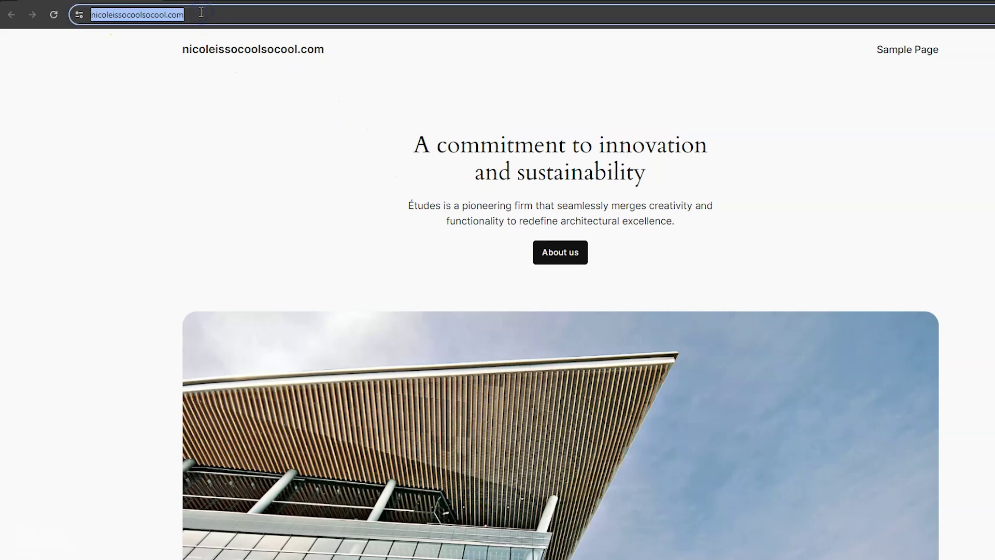
key(Left)
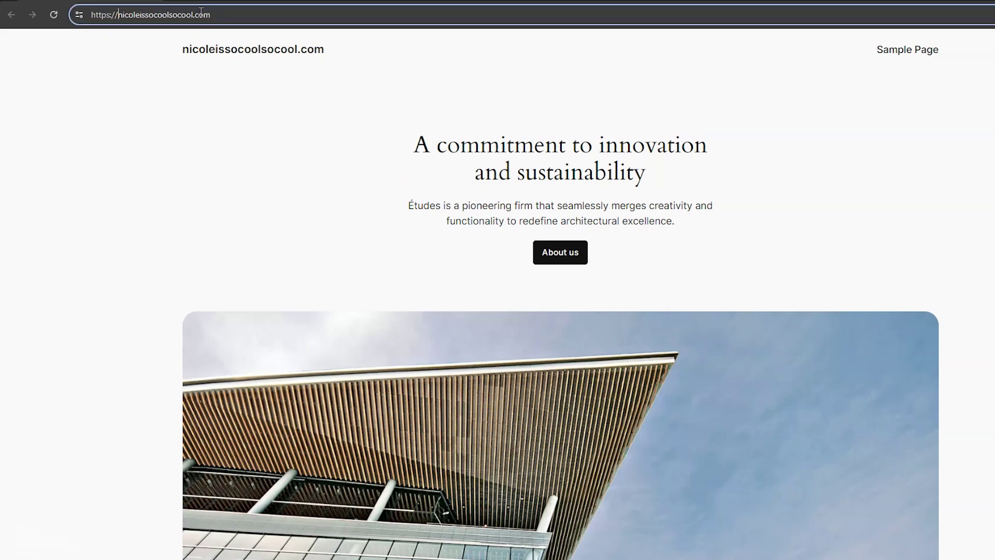
text(www.)
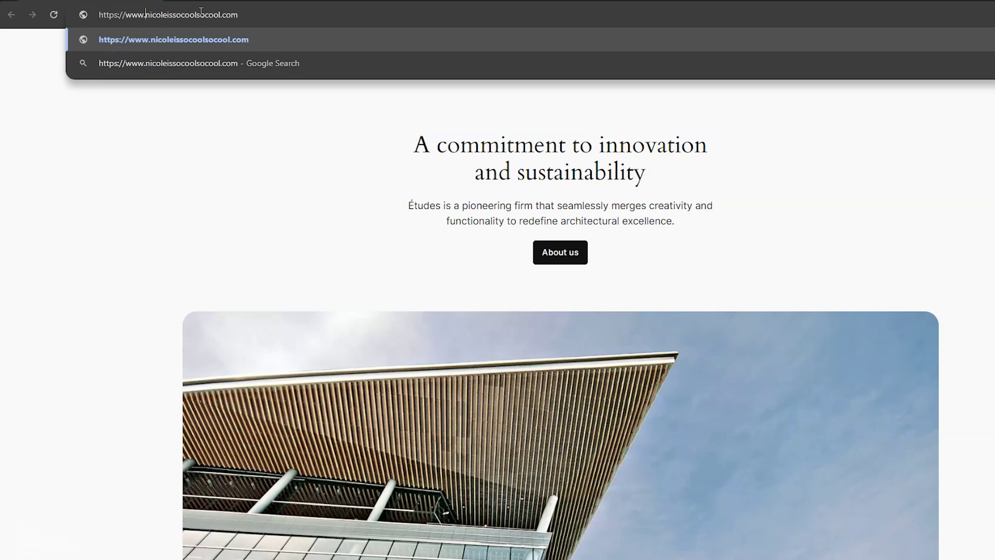
key(Return)
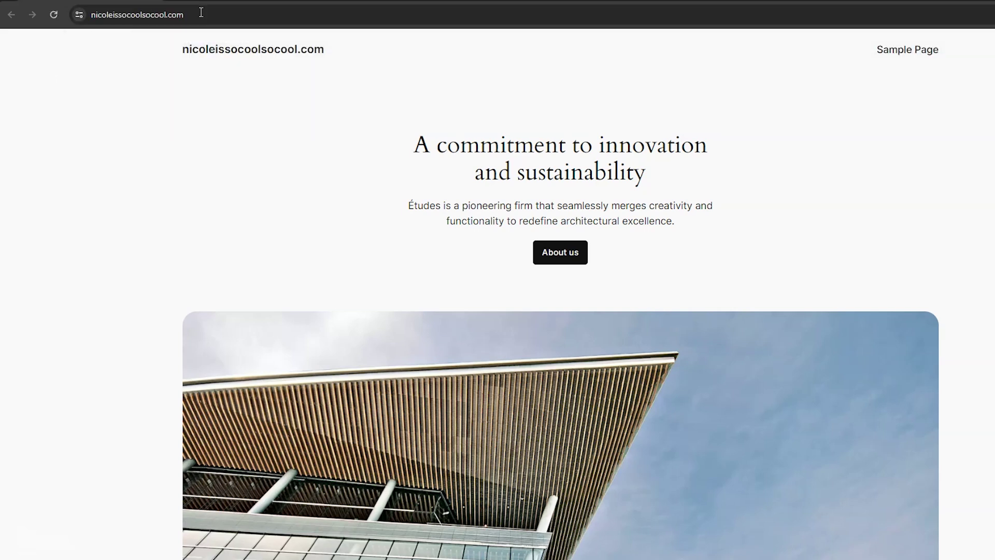